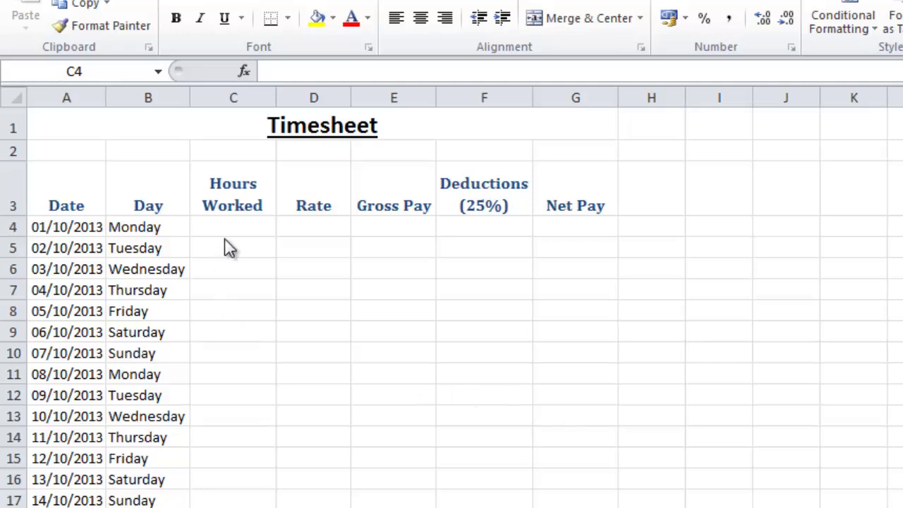
# Enter 8 hours worked for each day from Monday to Friday of the first week, in cells C4 to C8
pyautogui.click(241, 226)
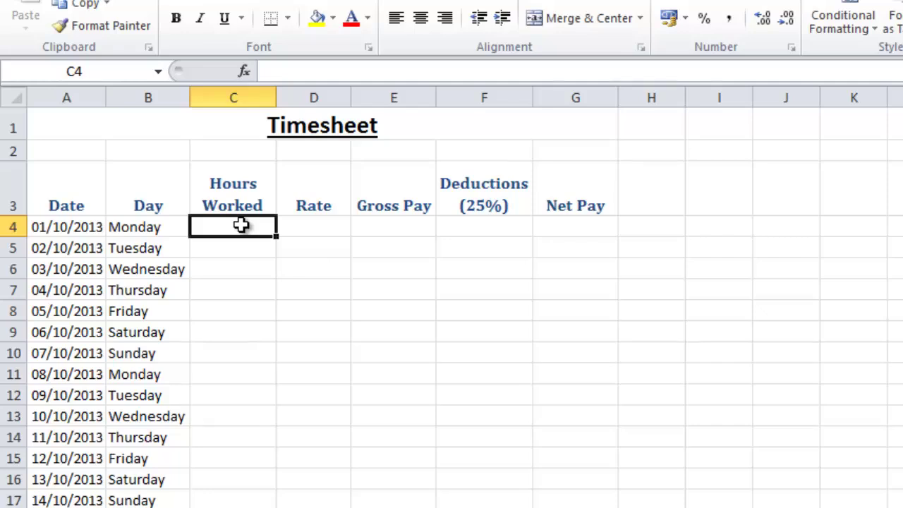
pyautogui.write('8')
pyautogui.press('Return')
pyautogui.write('8')
pyautogui.press('Return')
pyautogui.write('8')
pyautogui.press('Return')
pyautogui.write('8')
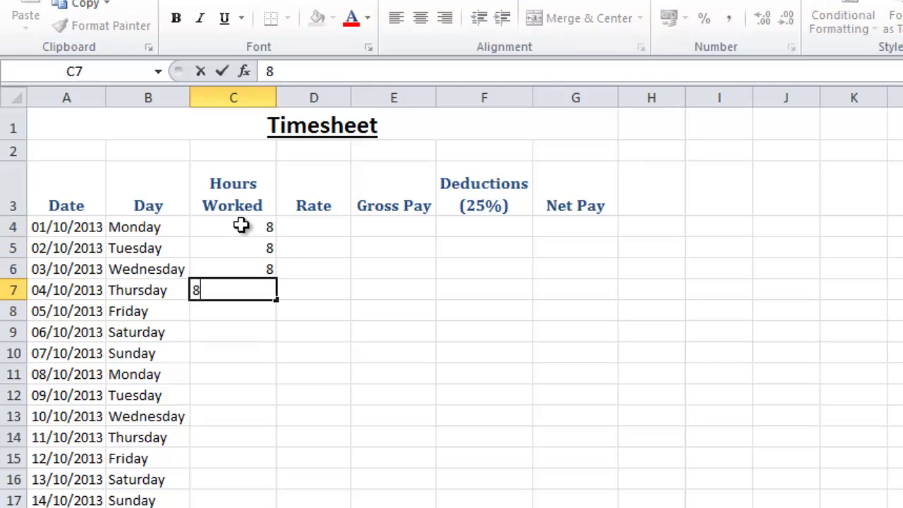
pyautogui.press('Return')
pyautogui.write('8')
pyautogui.press('Return')
# Enter 4 hours worked for the first Saturday in C9 and 2 hours for the first Sunday in C10
pyautogui.write('4')
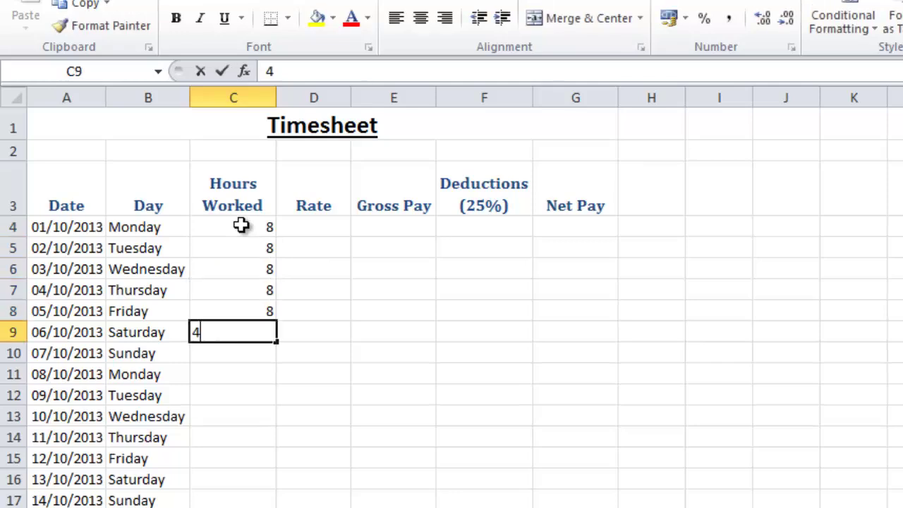
pyautogui.press('Return')
pyautogui.write('2')
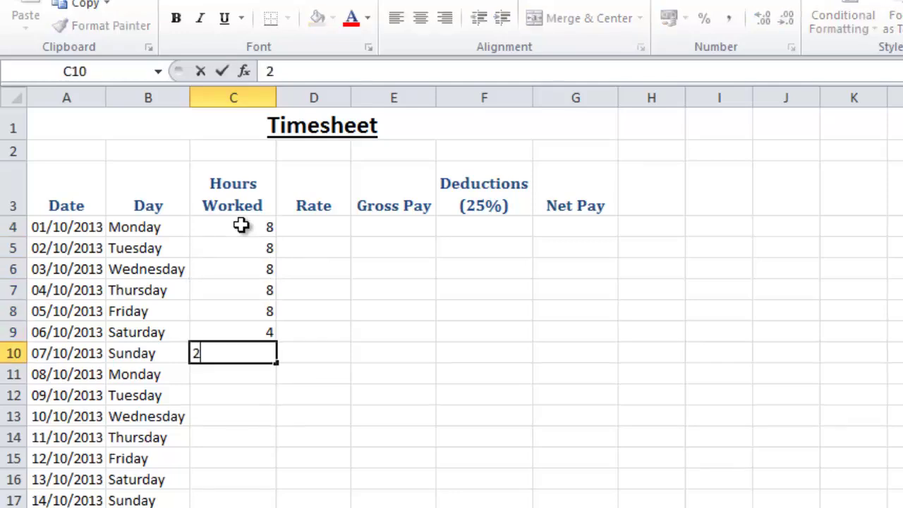
pyautogui.press('Return')
# Enter a rate of 6.31 for the first Monday in D4 and fill it down through Friday in D8
pyautogui.press('Up')
pyautogui.press('Right')
pyautogui.press('Up')
pyautogui.press('Up')
pyautogui.press('Up')
pyautogui.press('Up')
pyautogui.press('Up')
pyautogui.press('Up')
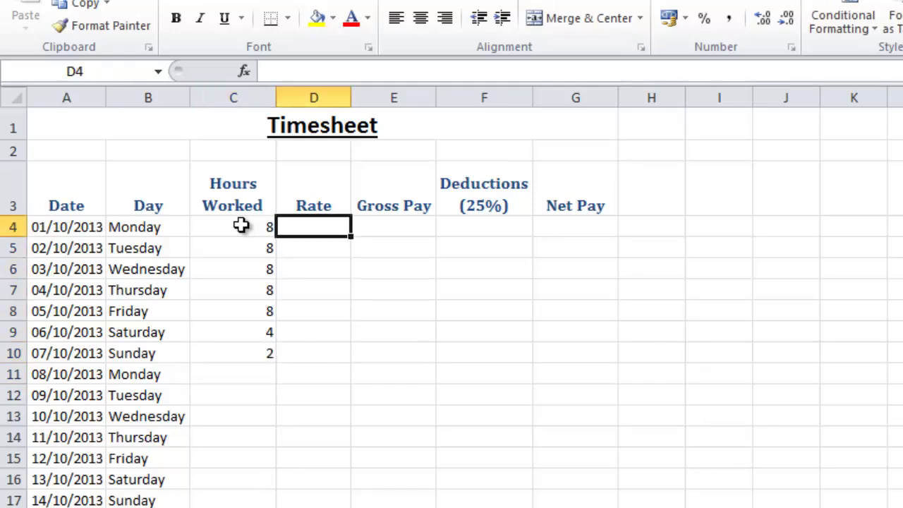
pyautogui.write('6.31')
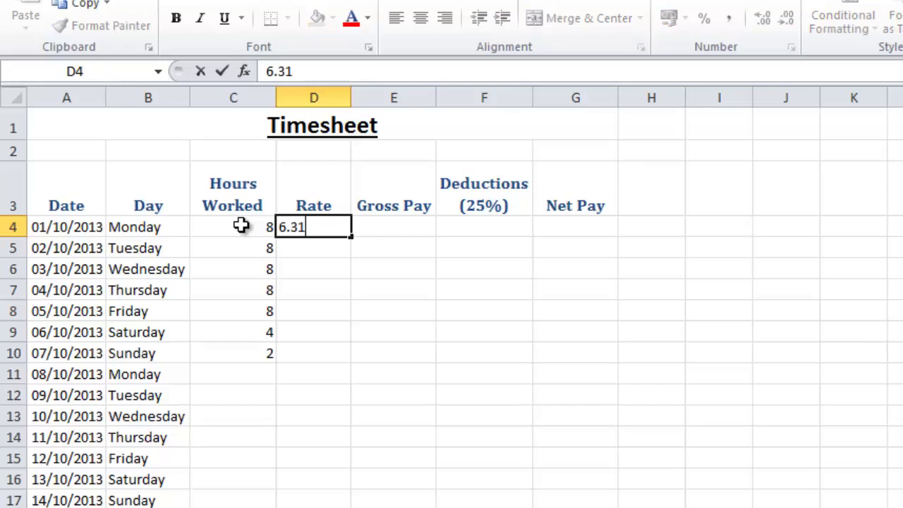
pyautogui.press('Return')
pyautogui.press('Up')
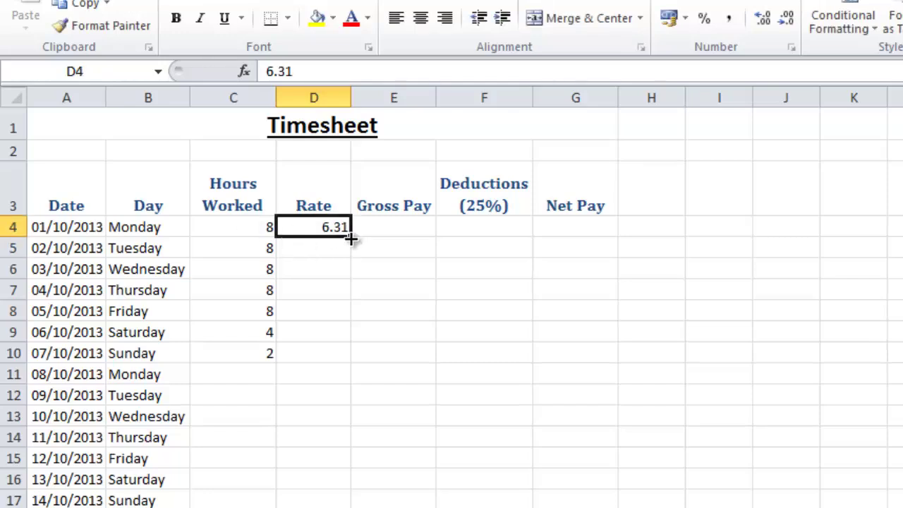
pyautogui.moveTo(351, 235); pyautogui.dragTo(348, 323)
# Calculate the Saturday rate in D9 as time and a half with the formula =6.31*1.5
pyautogui.click(332, 334)
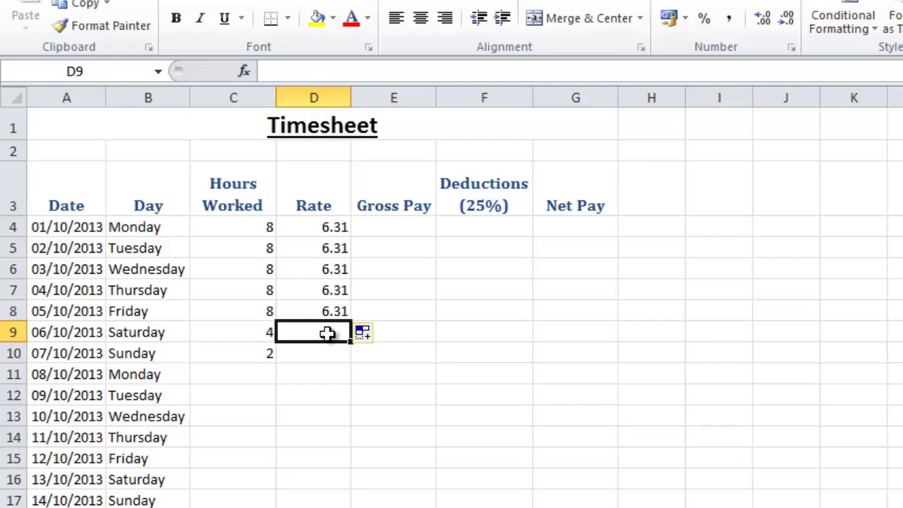
pyautogui.write('=')
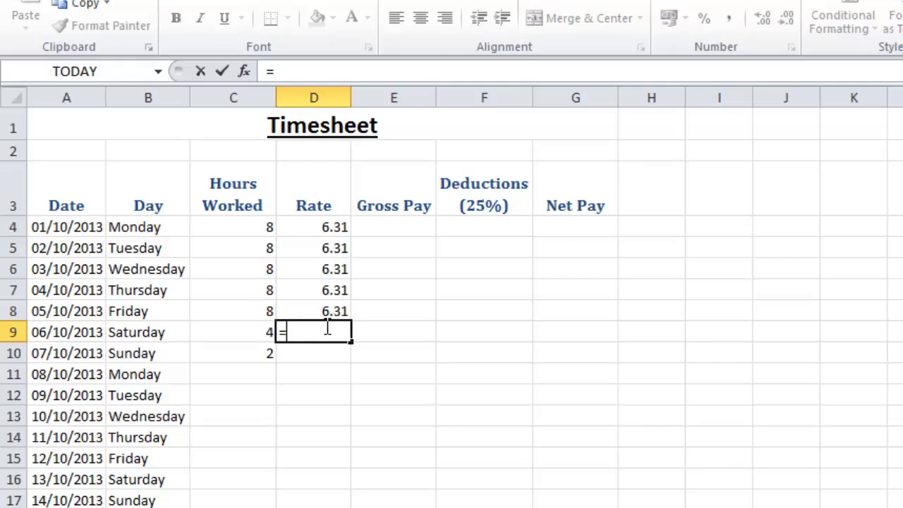
pyautogui.write('6.31')
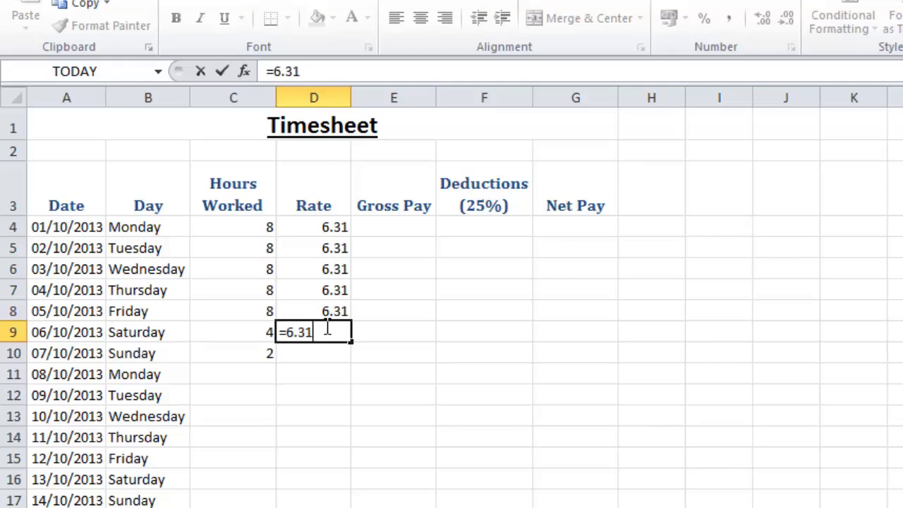
pyautogui.write('*')
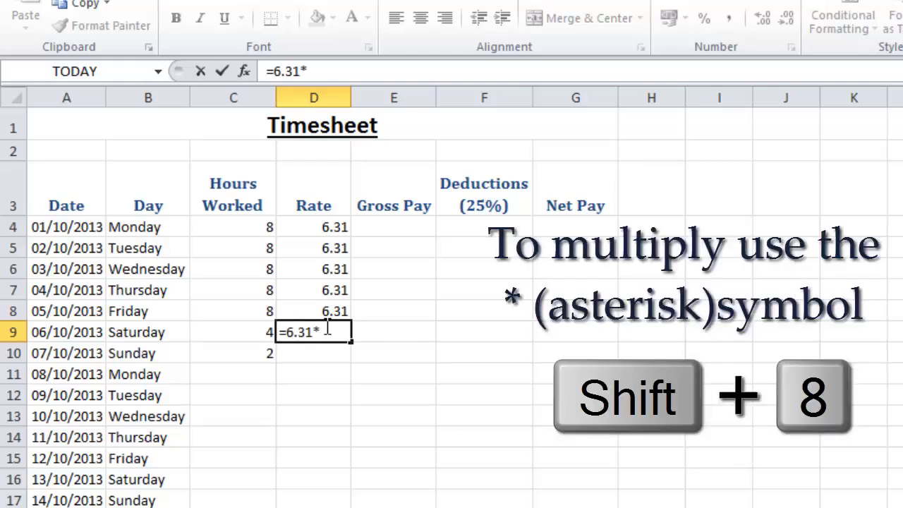
pyautogui.write('1.5')
pyautogui.press('Return')
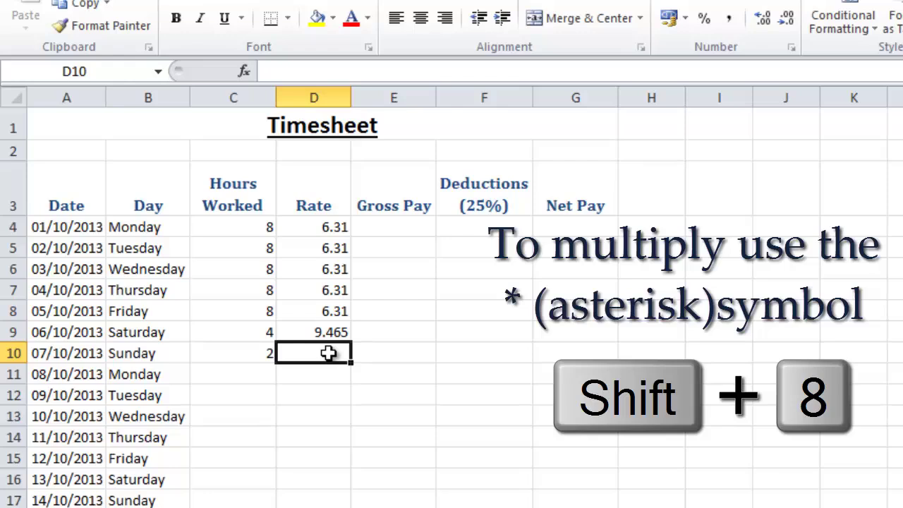
# Calculate the Sunday rate in D10 as double time with the formula =6.31*2
pyautogui.write('=6')
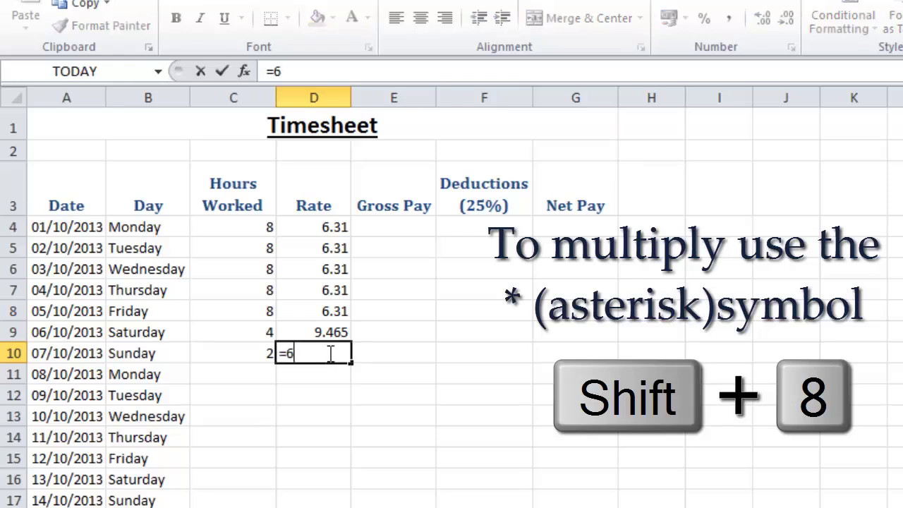
pyautogui.write('.31*2')
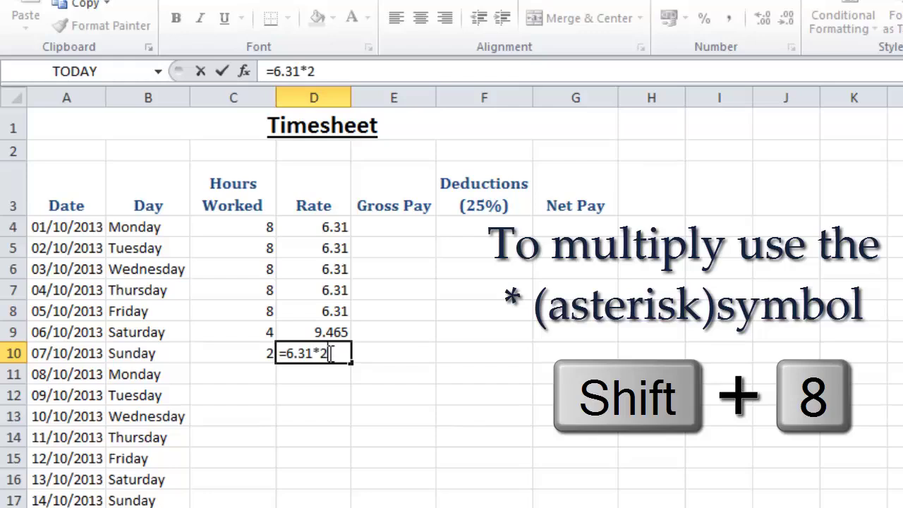
pyautogui.press('Return')
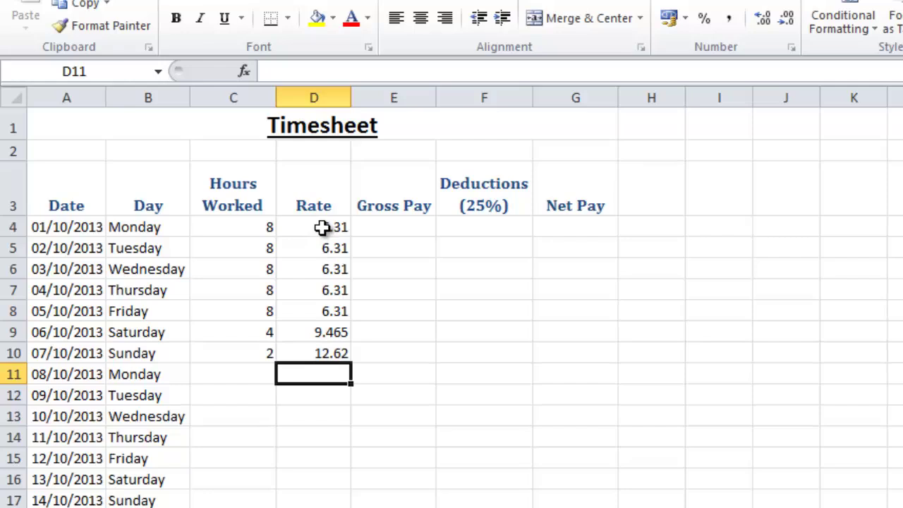
# Fill the first week's rates in D4:D10 down the Rate column for the remaining dates of the month
pyautogui.moveTo(322, 226); pyautogui.dragTo(315, 346)
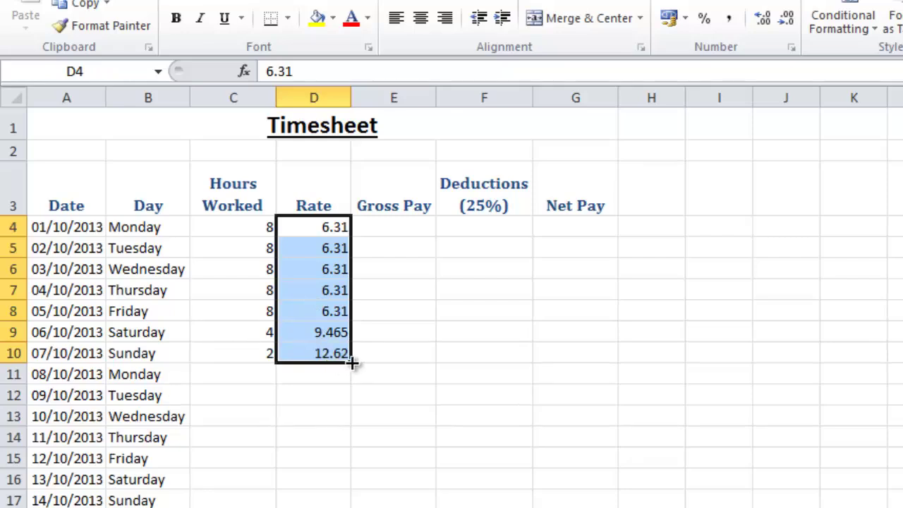
pyautogui.moveTo(352, 363); pyautogui.dragTo(349, 507)
pyautogui.click(484, 506)
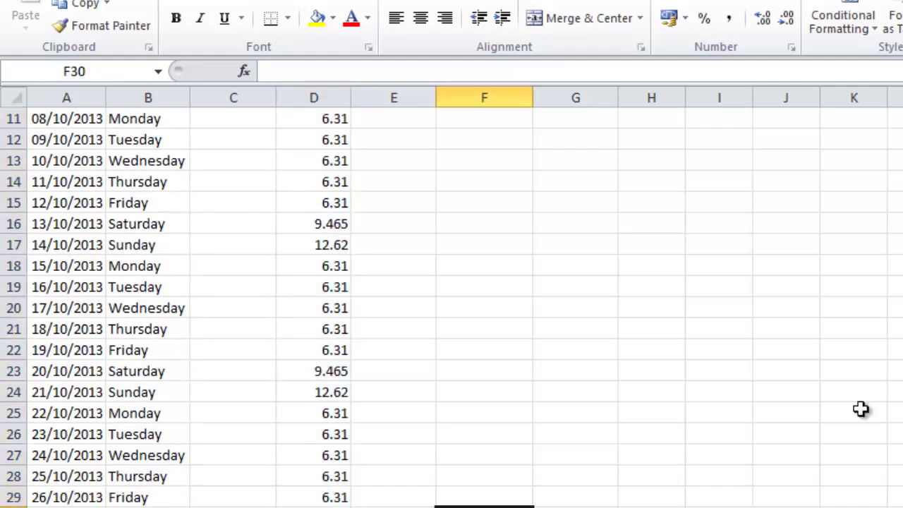
# Copy the first week's hours worked from C4:C10 and paste them into the second week starting at C11
pyautogui.scroll(3, 785, 410)
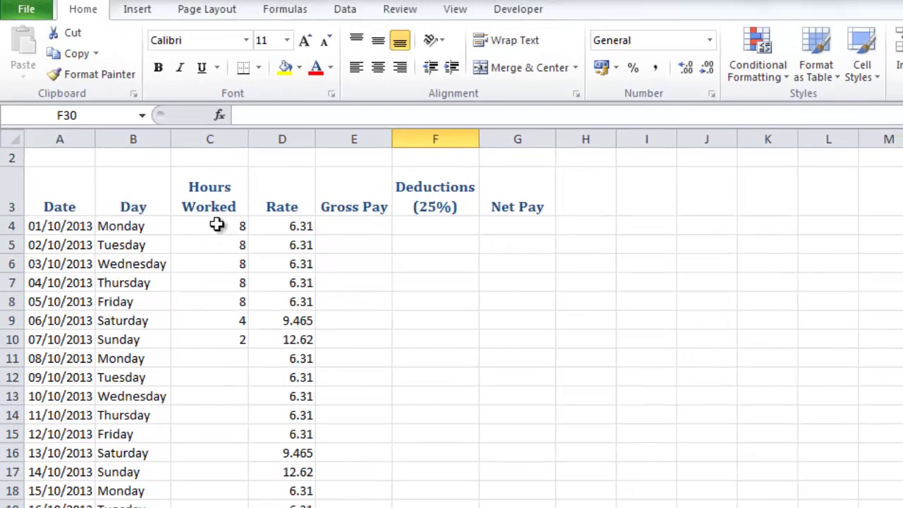
pyautogui.moveTo(217, 225); pyautogui.dragTo(221, 340)
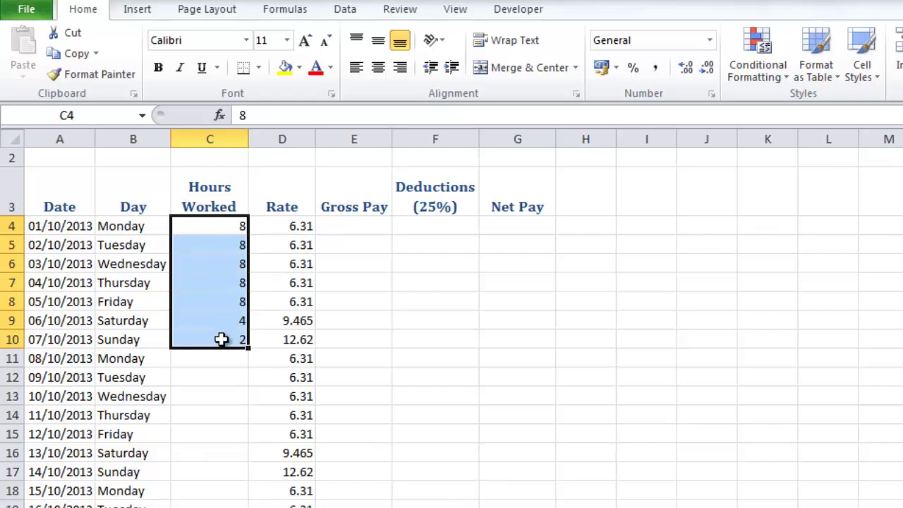
pyautogui.click(71, 57)
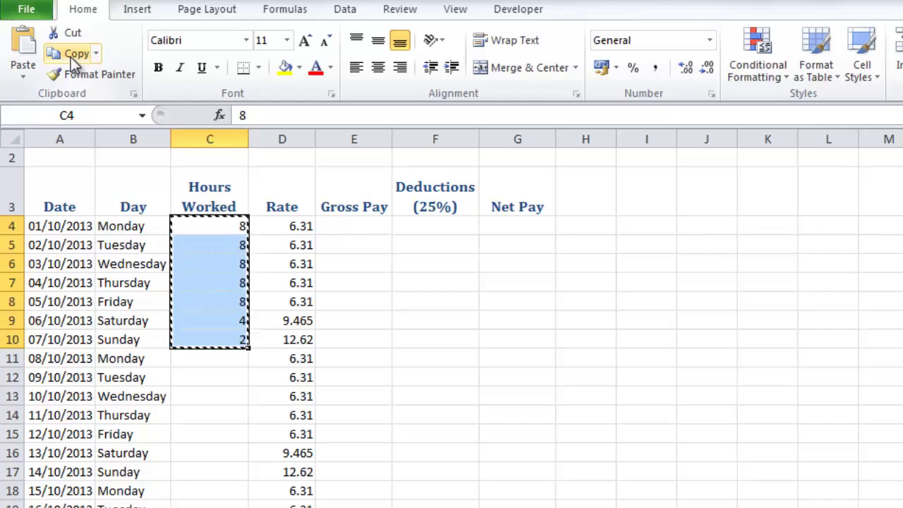
pyautogui.click(195, 359)
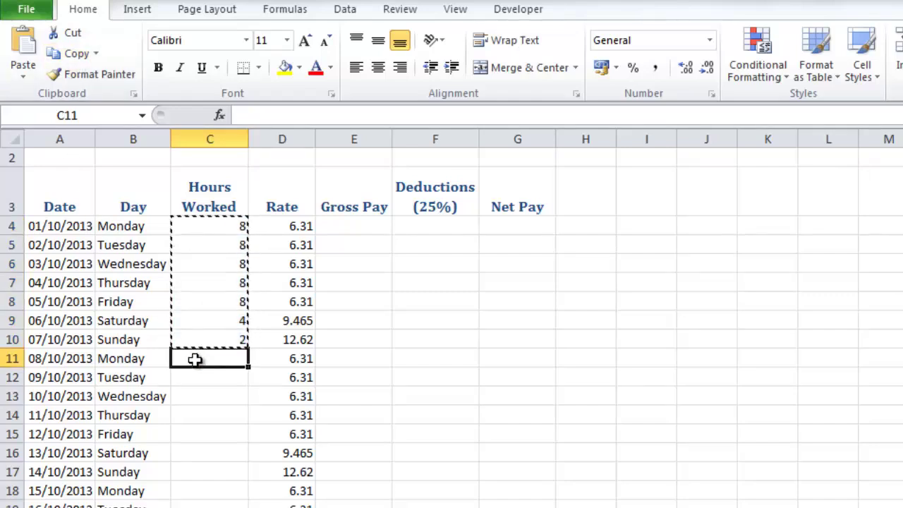
pyautogui.click(24, 45)
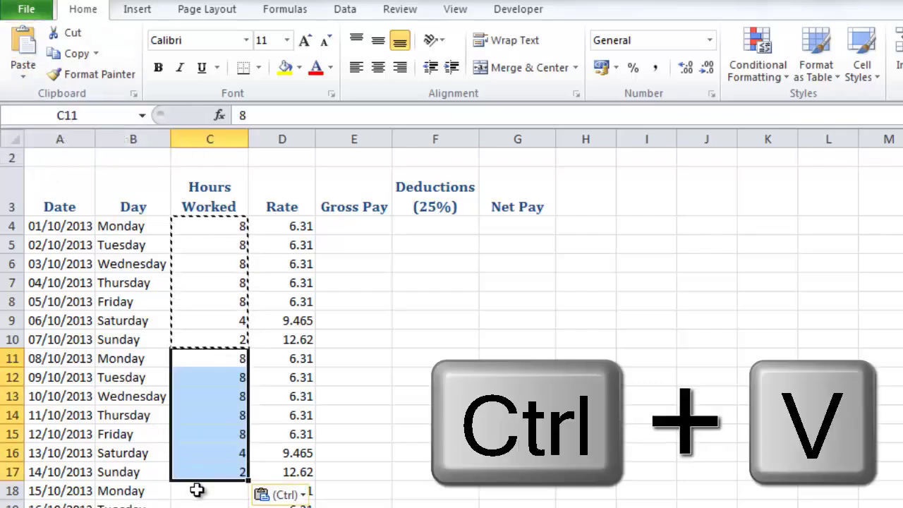
# Paste the copied week of hours into the remaining weeks, starting at C18, C25 and C32
pyautogui.click(202, 493)
pyautogui.click(24, 51)
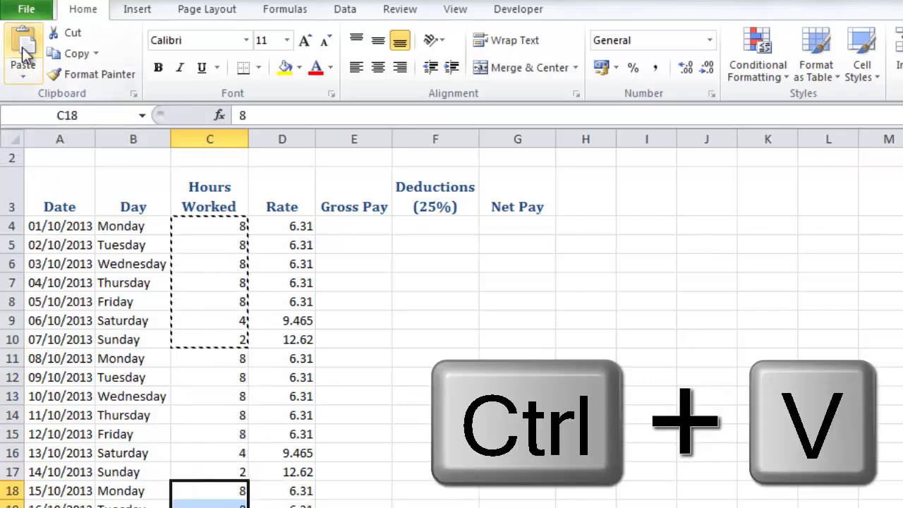
pyautogui.scroll(-2, 522, 301)
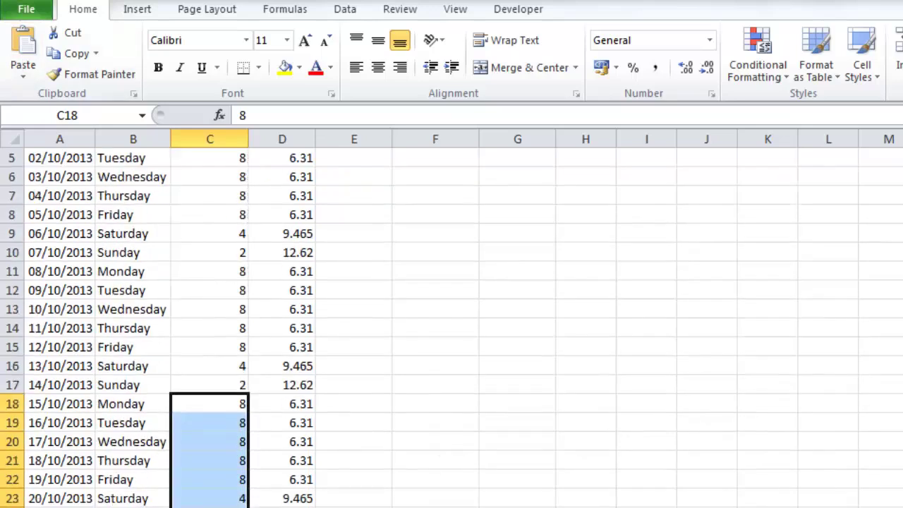
pyautogui.scroll(-1, 598, 491)
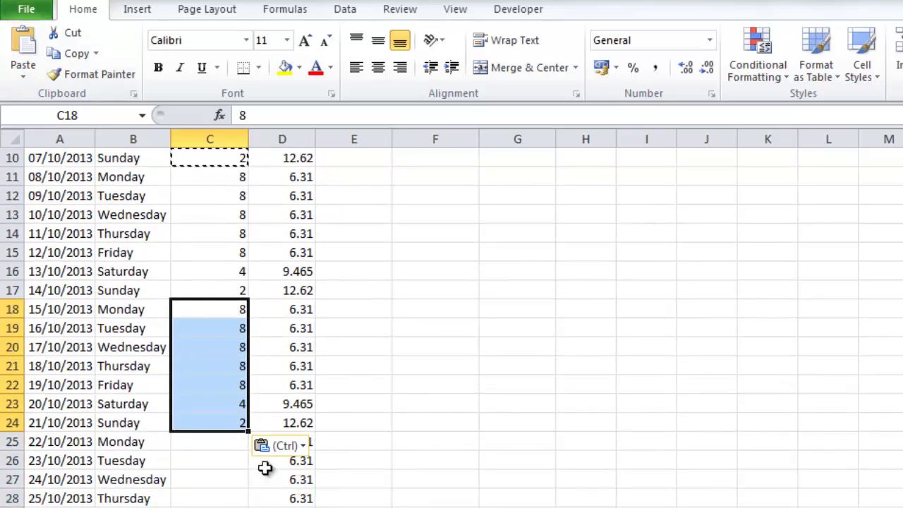
pyautogui.click(212, 441)
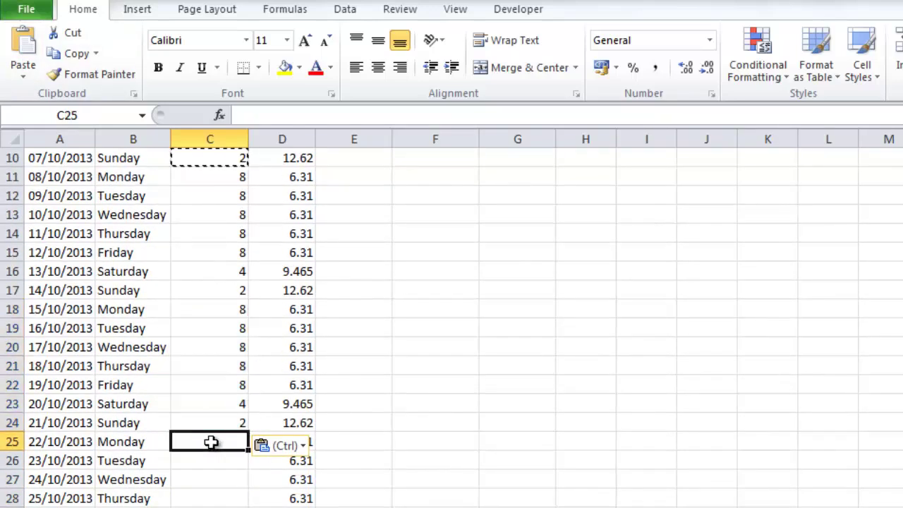
pyautogui.click(21, 63)
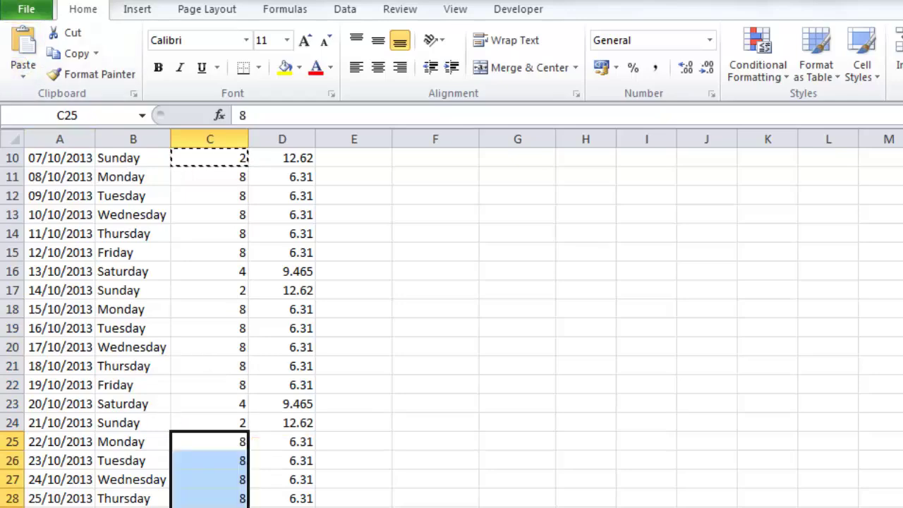
pyautogui.click(189, 472)
pyautogui.click(23, 57)
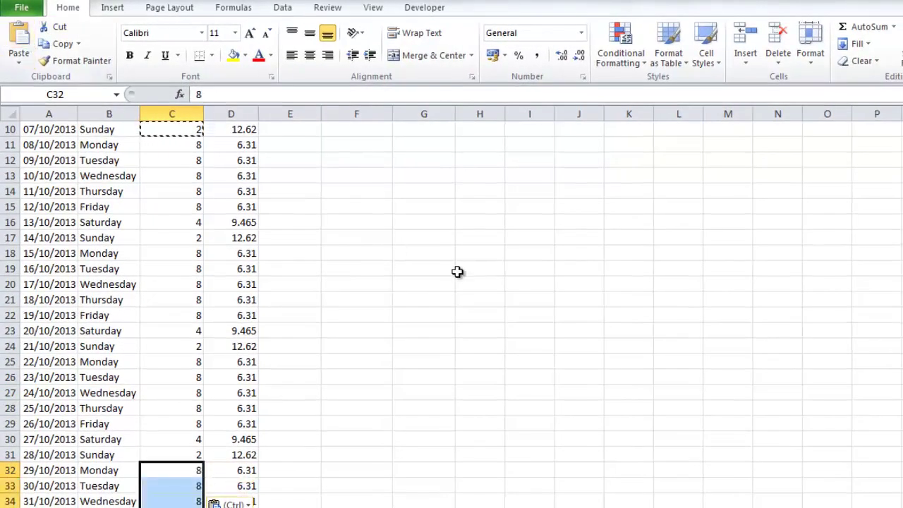
# Delete the surplus pasted hours below the month's last date, clearing cells C35 to C37
pyautogui.scroll(-2, 171, 451)
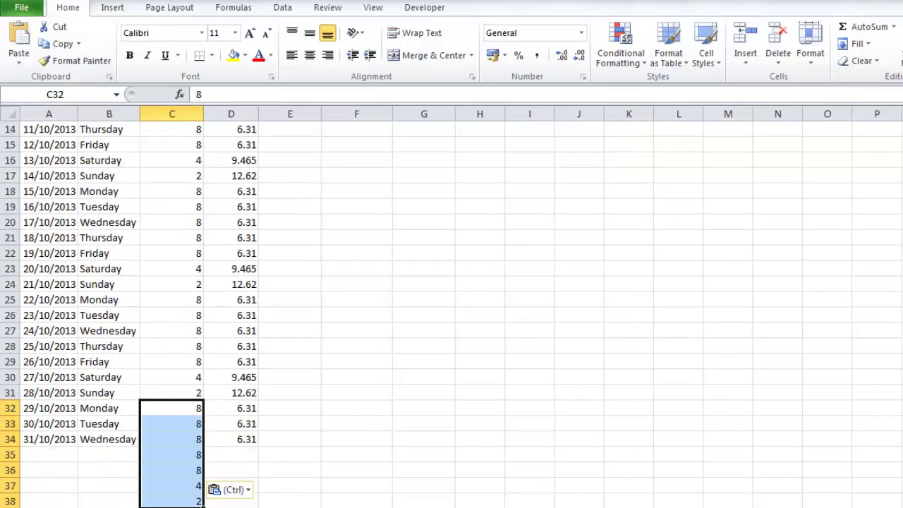
pyautogui.click(166, 456)
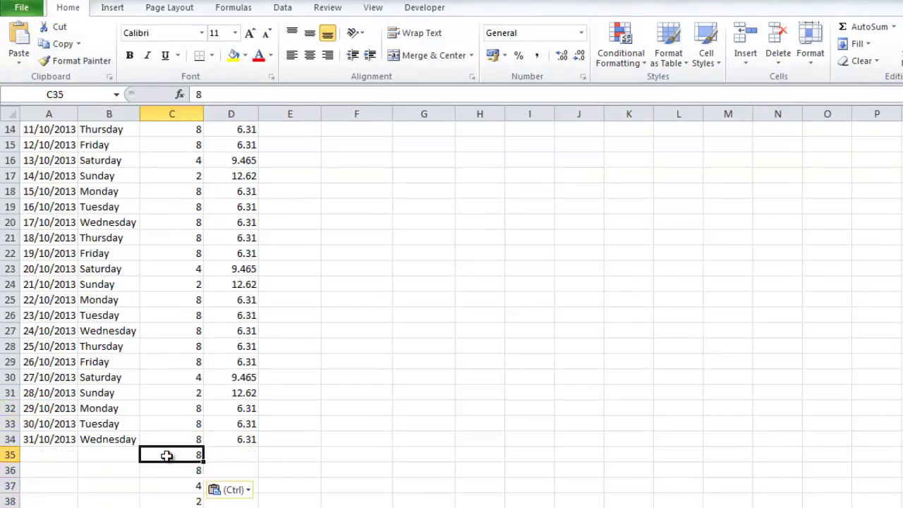
pyautogui.press('Delete')
pyautogui.press('Down')
pyautogui.press('Delete')
pyautogui.press('Down')
pyautogui.press('Delete')
pyautogui.press('Down')
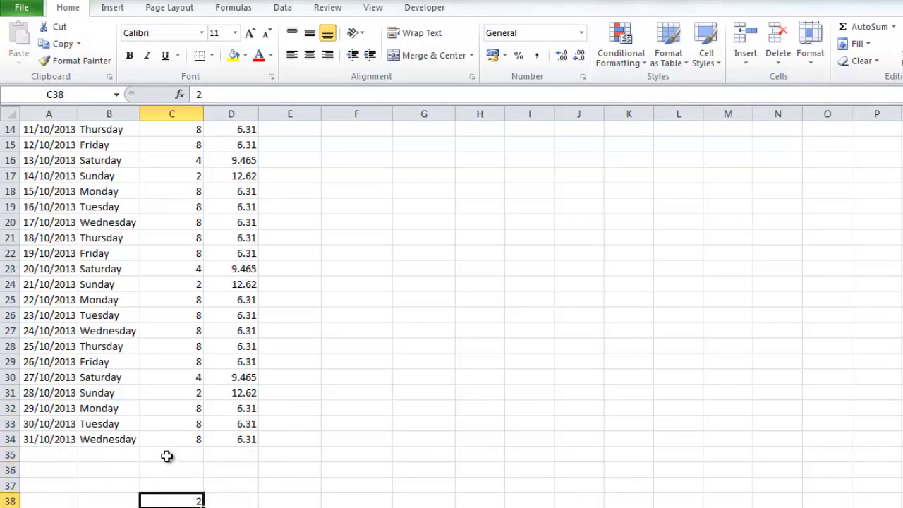